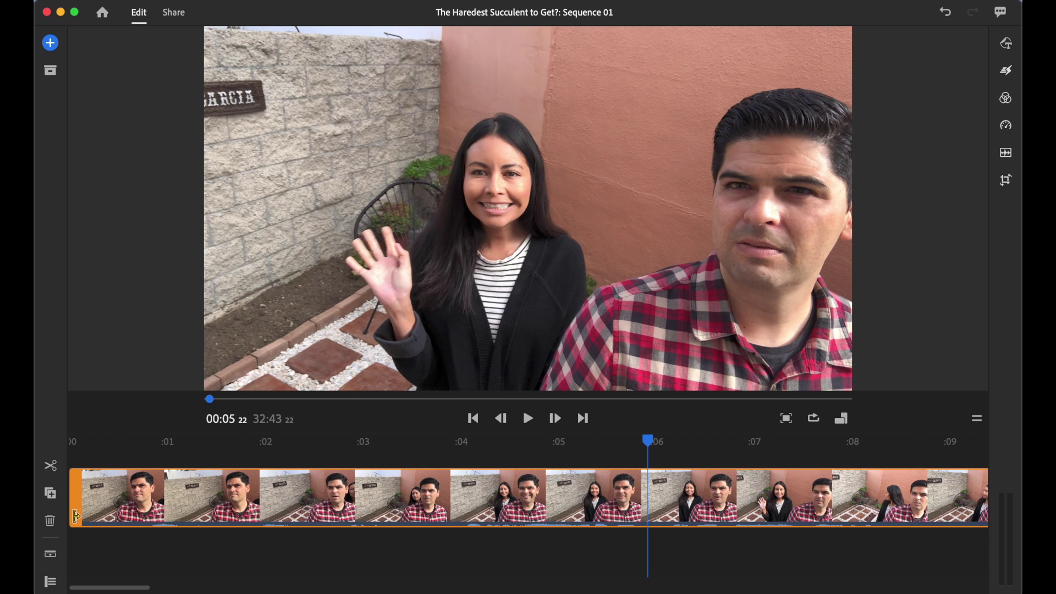
Expand the audio waveform beneath the clips and play the opening clip from its beginning
{"action": "left_click", "coordinate": [51, 556]}
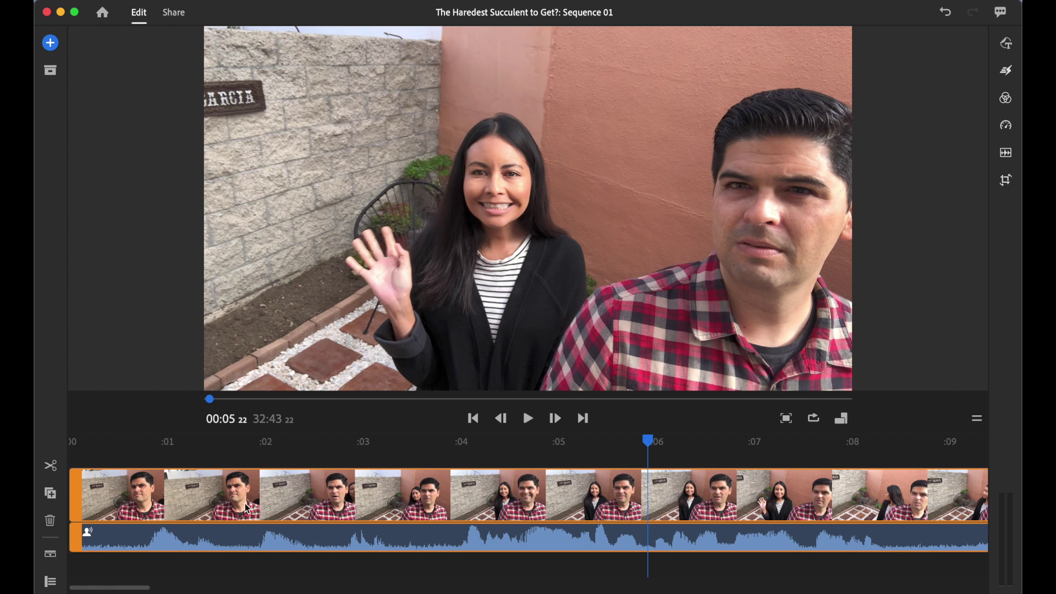
{"action": "left_click", "coordinate": [72, 450]}
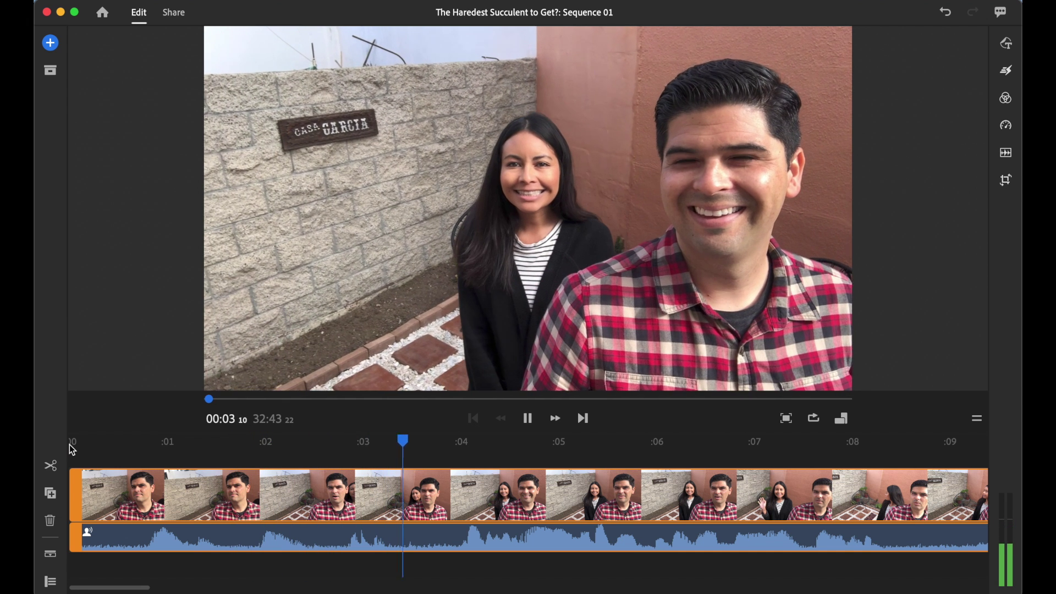
{"action": "key", "text": "space"}
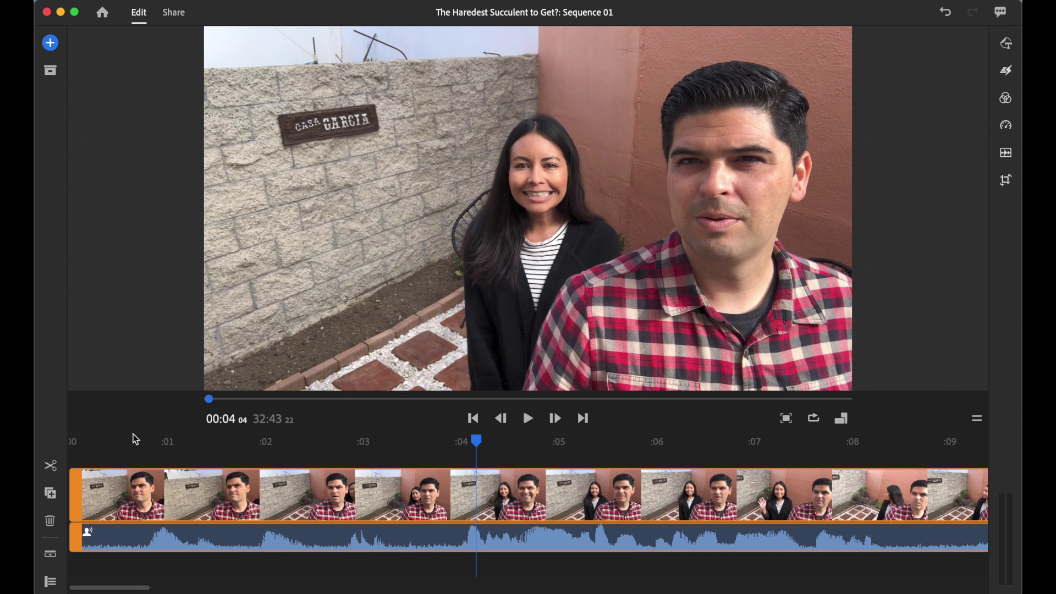
Trim the opening clip's start to the playhead at 00:03 21, and undo the trim
{"action": "left_click_drag", "start_coordinate": [479, 445], "coordinate": [452, 447]}
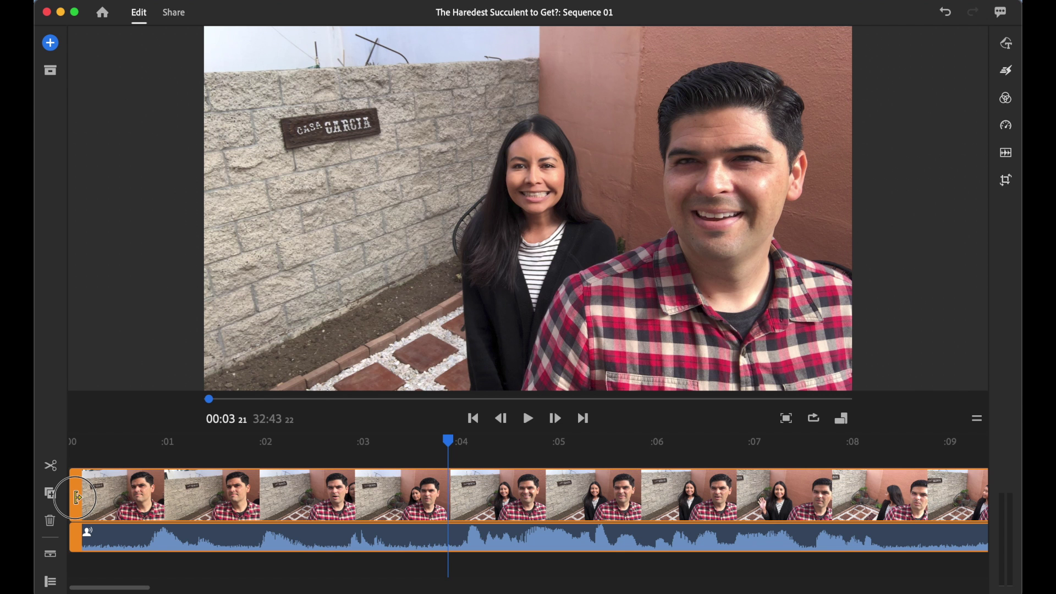
{"action": "left_click_drag", "start_coordinate": [77, 498], "coordinate": [455, 491]}
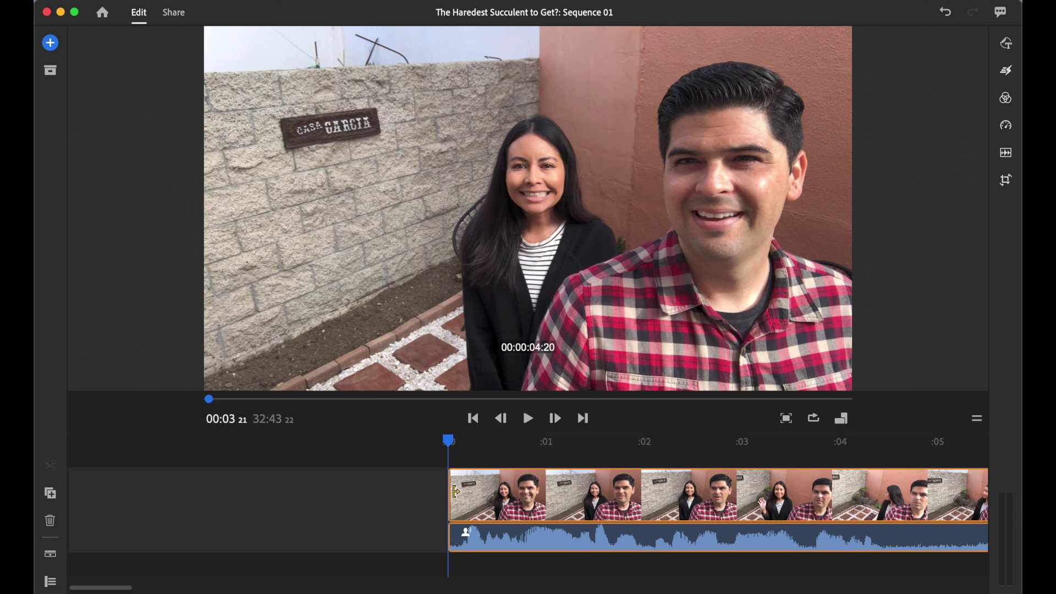
{"action": "key", "text": "super+z"}
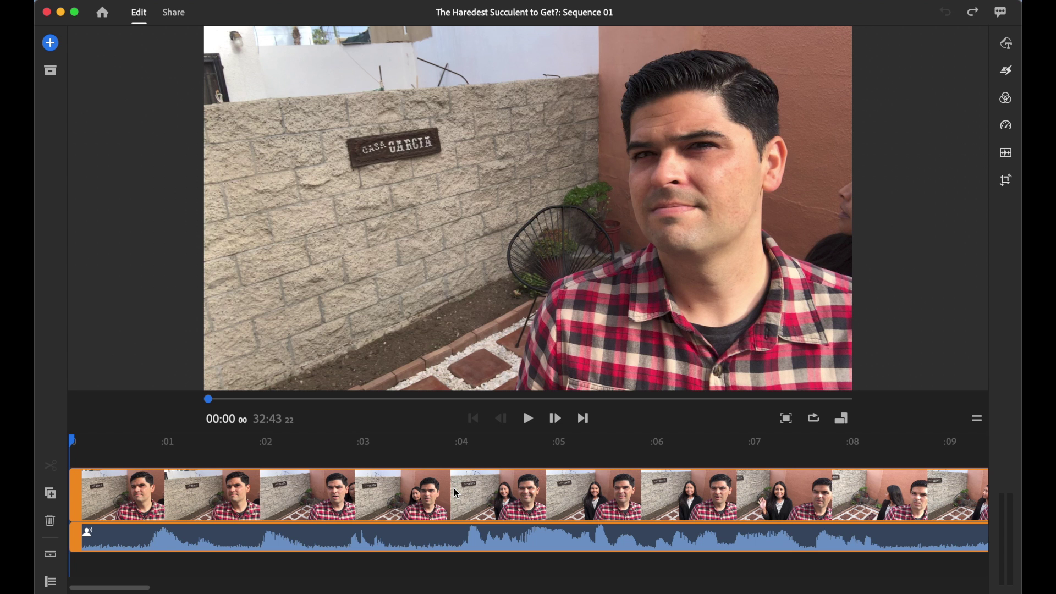
Split the opening clip at 00:03 21
{"action": "left_click", "coordinate": [129, 449]}
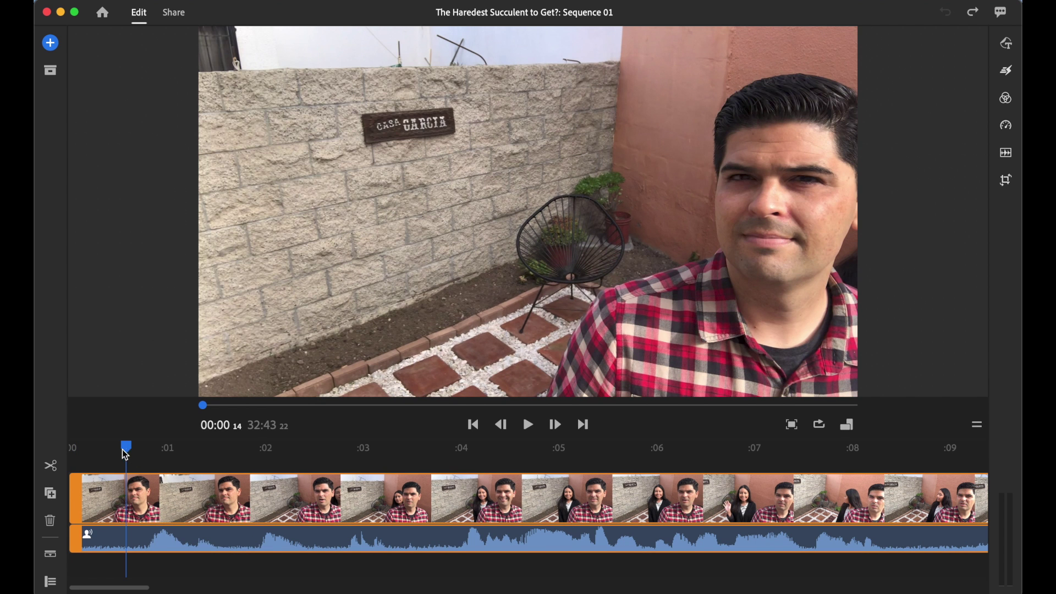
{"action": "left_click_drag", "start_coordinate": [130, 451], "coordinate": [451, 458]}
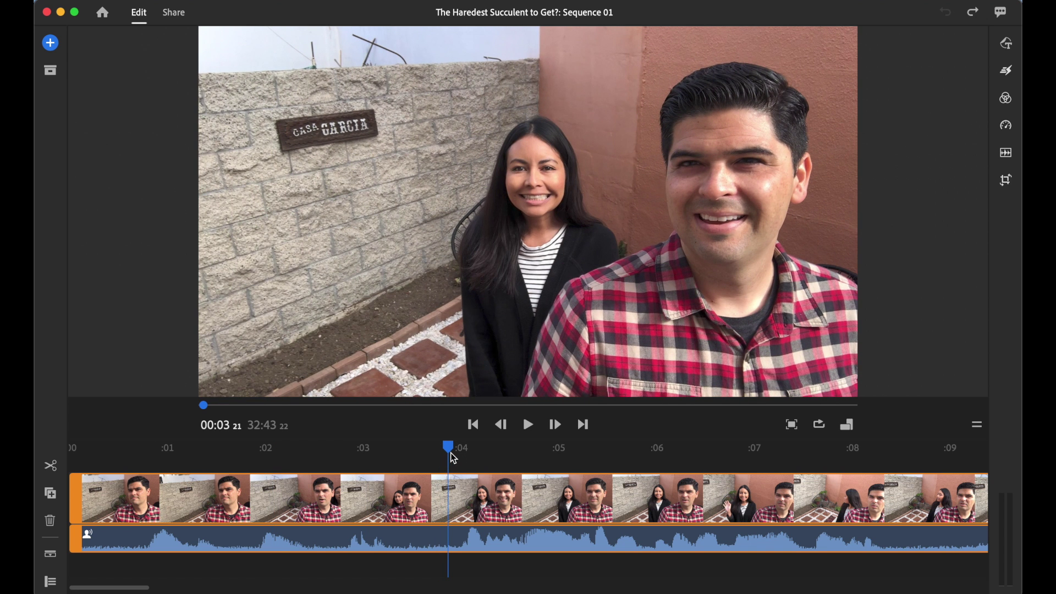
{"action": "left_click", "coordinate": [51, 468]}
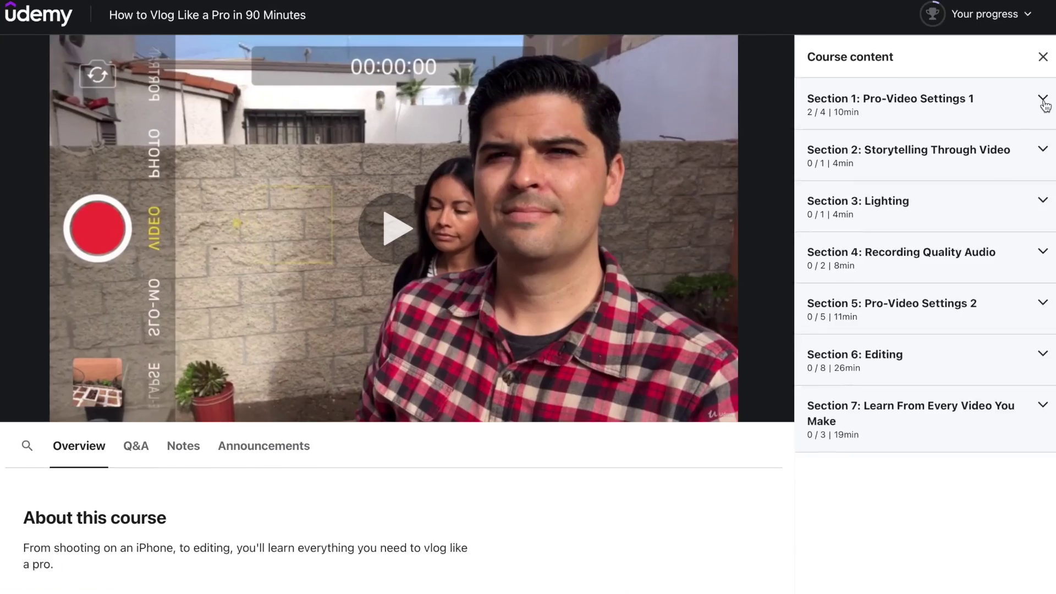
Switch to the Udemy vlogging course page and expand Sections 1 to 6 to look through their lectures
{"action": "left_click", "coordinate": [1043, 100]}
{"action": "left_click", "coordinate": [1034, 154]}
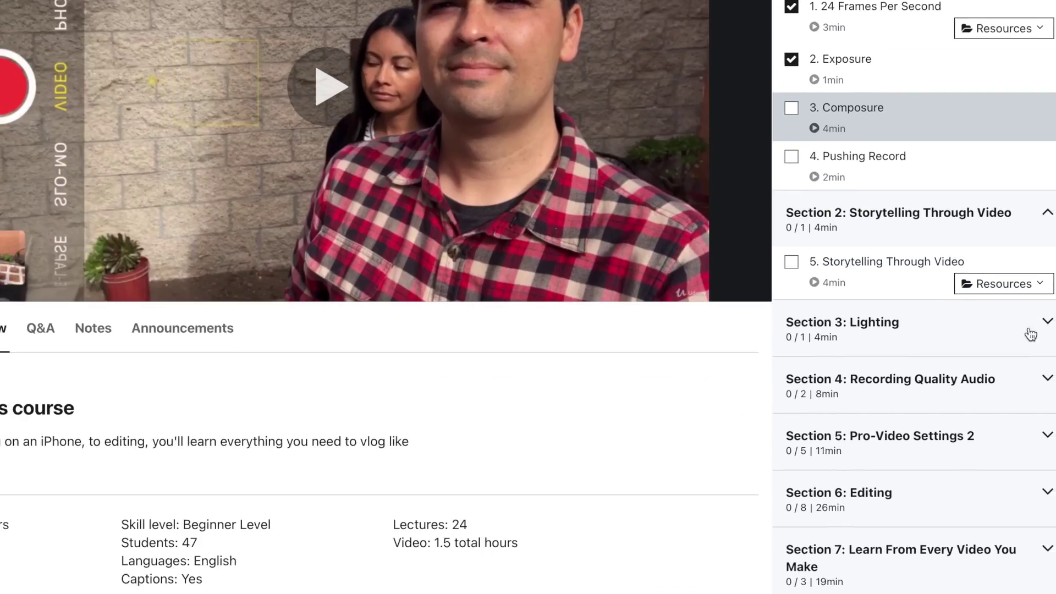
{"action": "left_click", "coordinate": [1034, 205]}
{"action": "scroll", "coordinate": [1011, 347], "scroll_direction": "down", "scroll_amount": 2}
{"action": "left_click", "coordinate": [1038, 365]}
{"action": "scroll", "coordinate": [990, 379], "scroll_direction": "down", "scroll_amount": 3}
{"action": "left_click", "coordinate": [1036, 420]}
{"action": "scroll", "coordinate": [1037, 421], "scroll_direction": "down", "scroll_amount": 5}
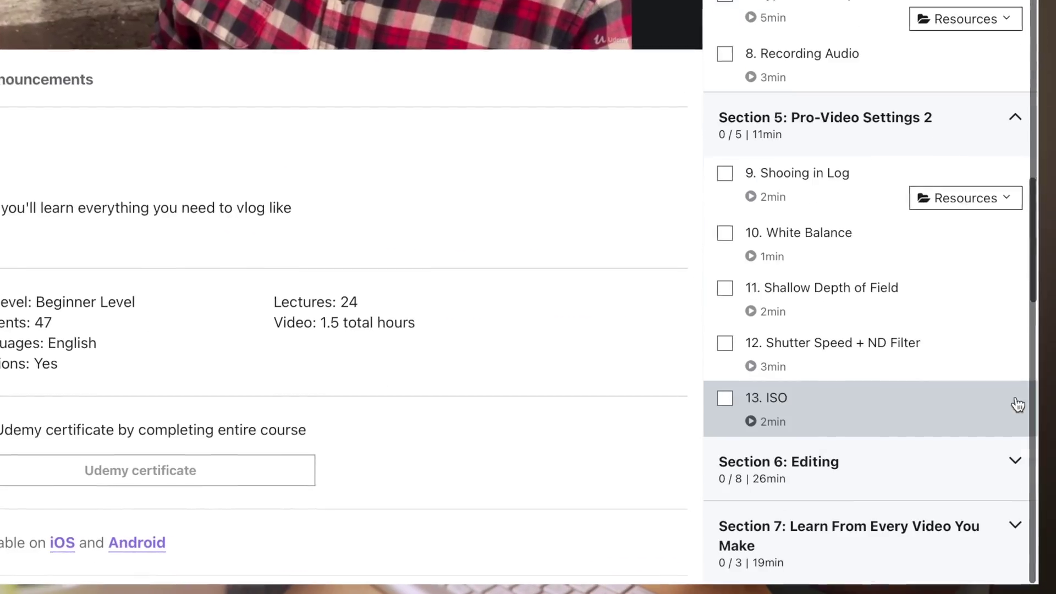
{"action": "left_click", "coordinate": [979, 456]}
{"action": "scroll", "coordinate": [985, 467], "scroll_direction": "down", "scroll_amount": 6}
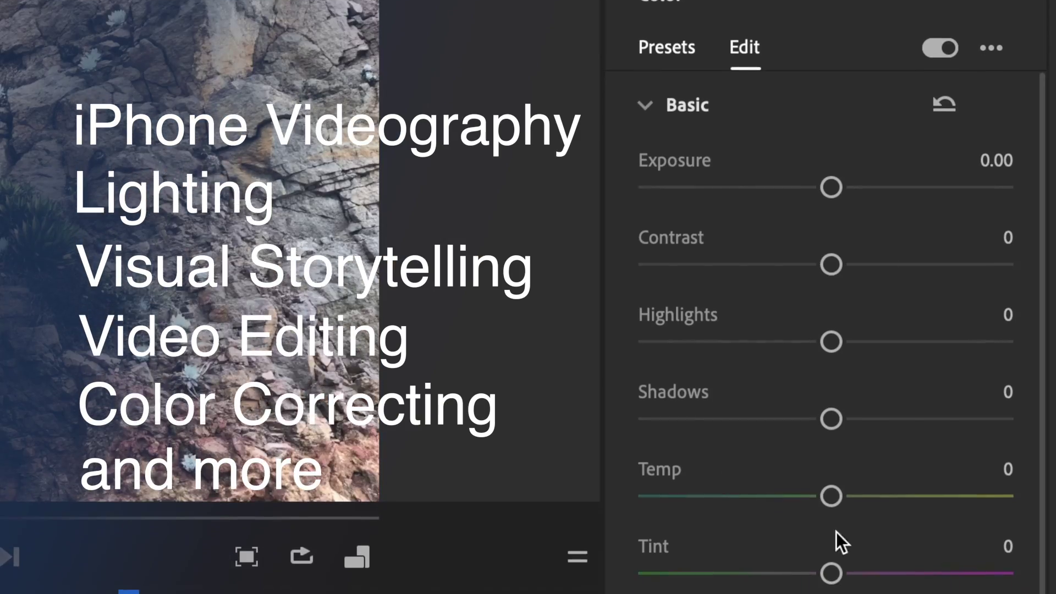
In Premiere Rush, set the rock footage's color temperature to 34 and increase its Vibrance
{"action": "left_click_drag", "start_coordinate": [830, 495], "coordinate": [889, 467]}
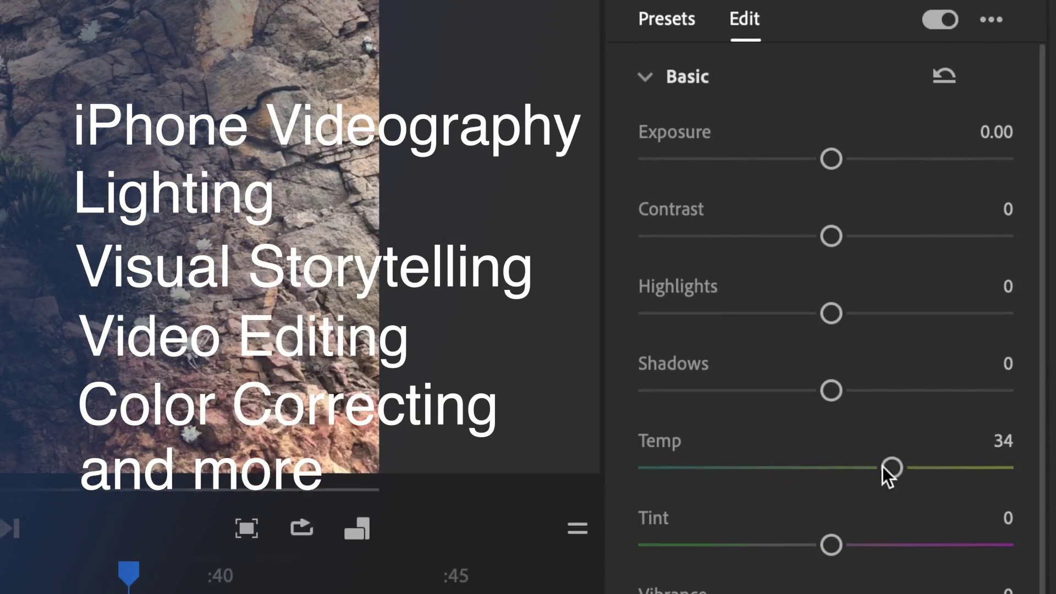
{"action": "left_click_drag", "start_coordinate": [831, 588], "coordinate": [874, 589]}
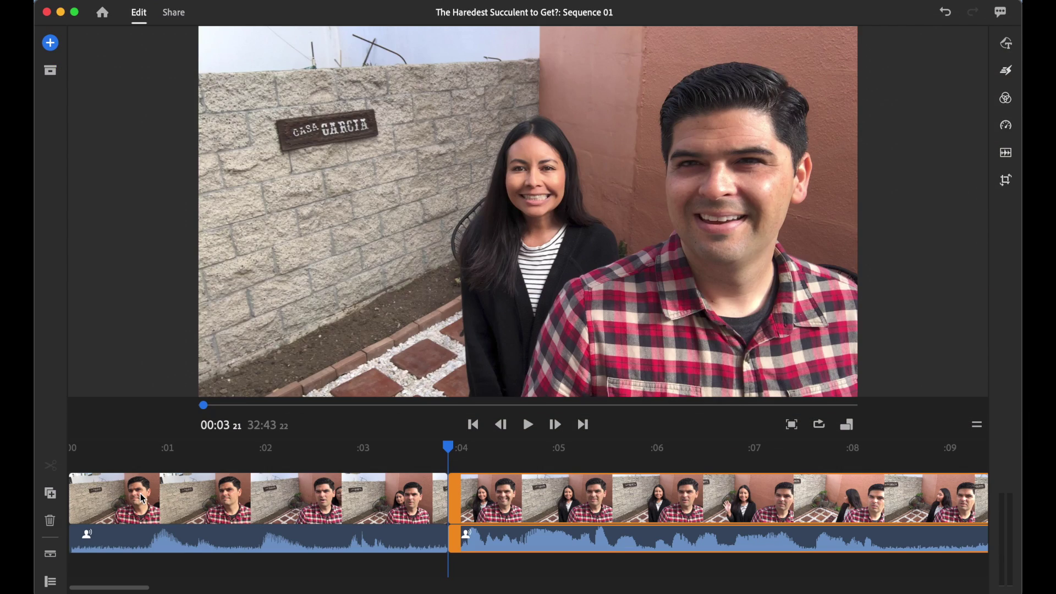
Delete the segment before the split in the opening clip
{"action": "left_click", "coordinate": [140, 493]}
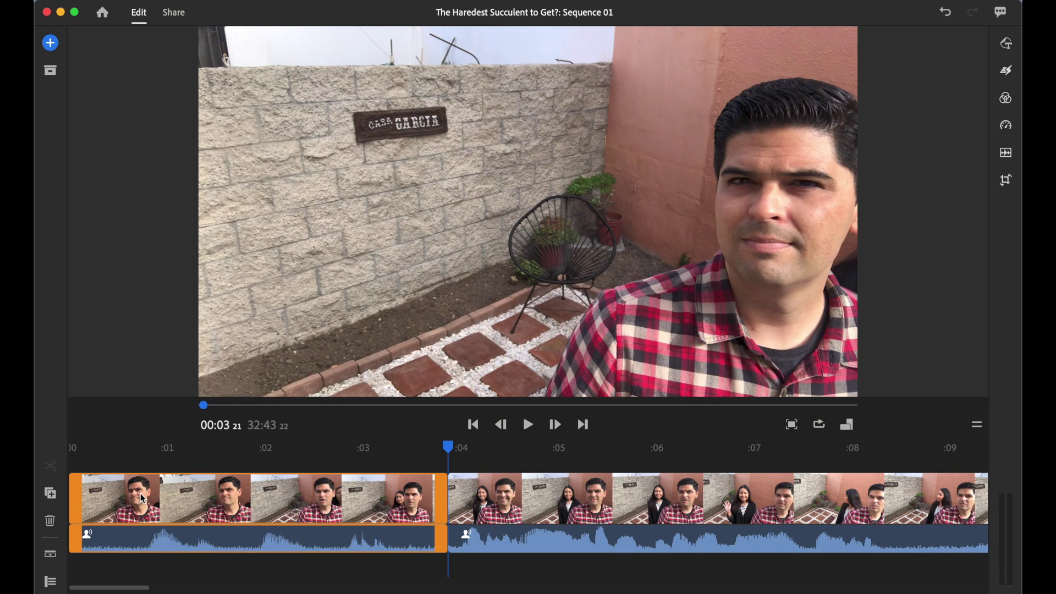
{"action": "left_click", "coordinate": [50, 520]}
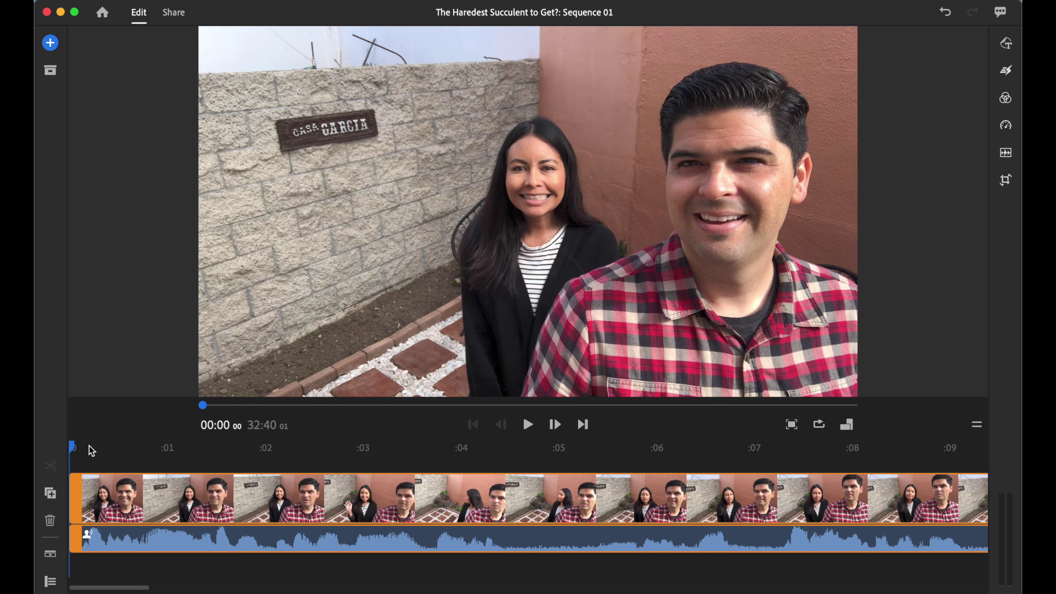
Play back the first seconds of the shortened opening clip repeatedly to check where the speech starts
{"action": "key", "text": "space"}
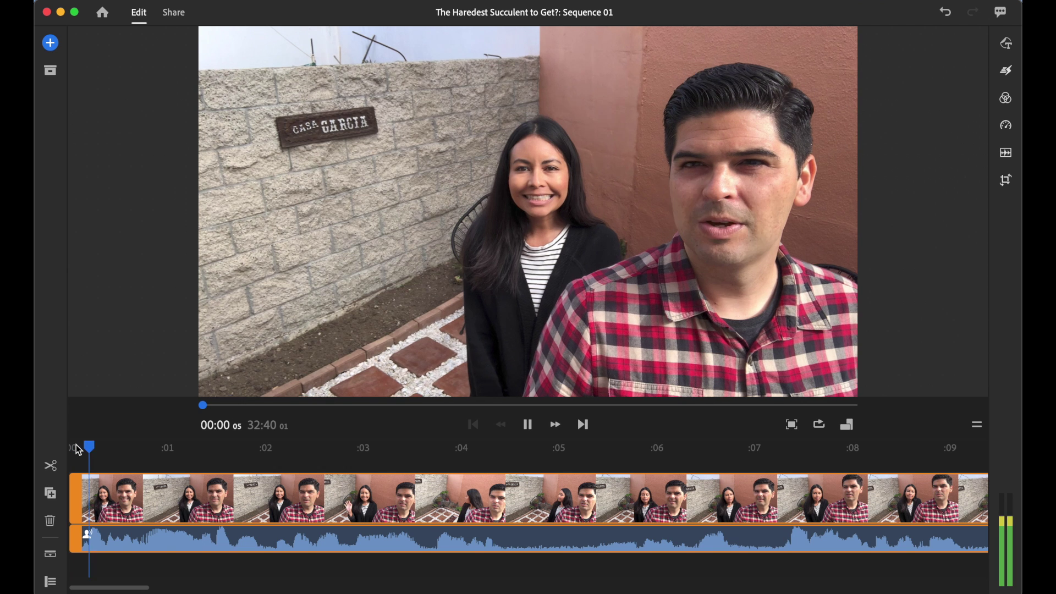
{"action": "key", "text": "space"}
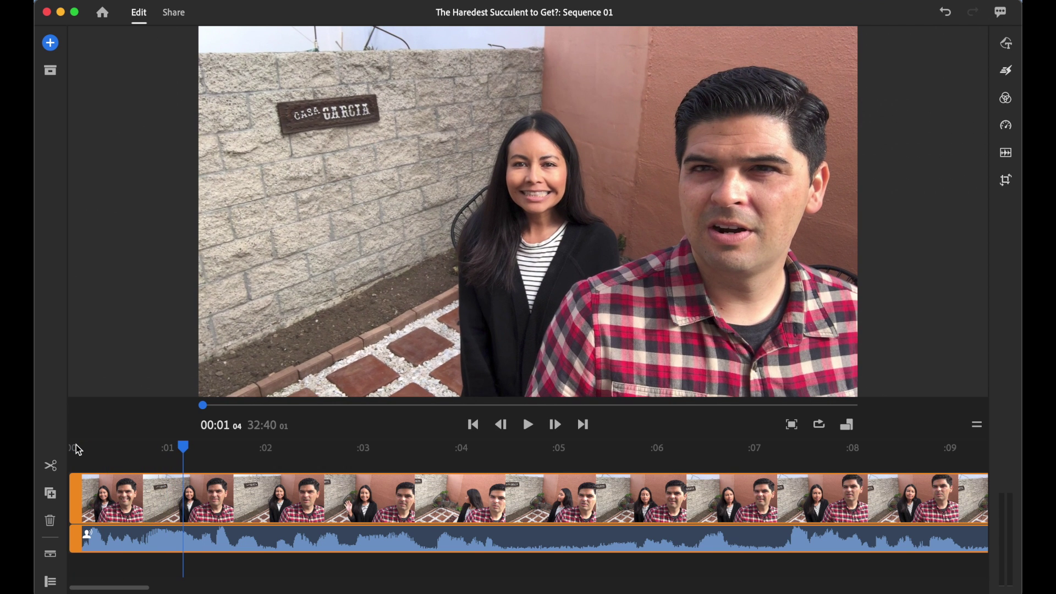
{"action": "key", "text": "space"}
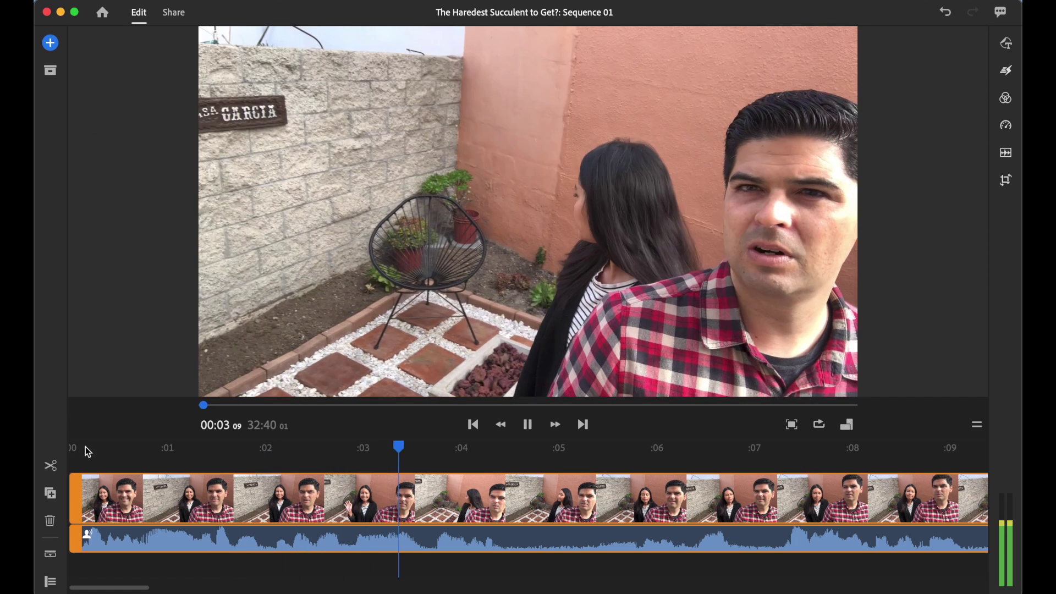
{"action": "left_click", "coordinate": [91, 450]}
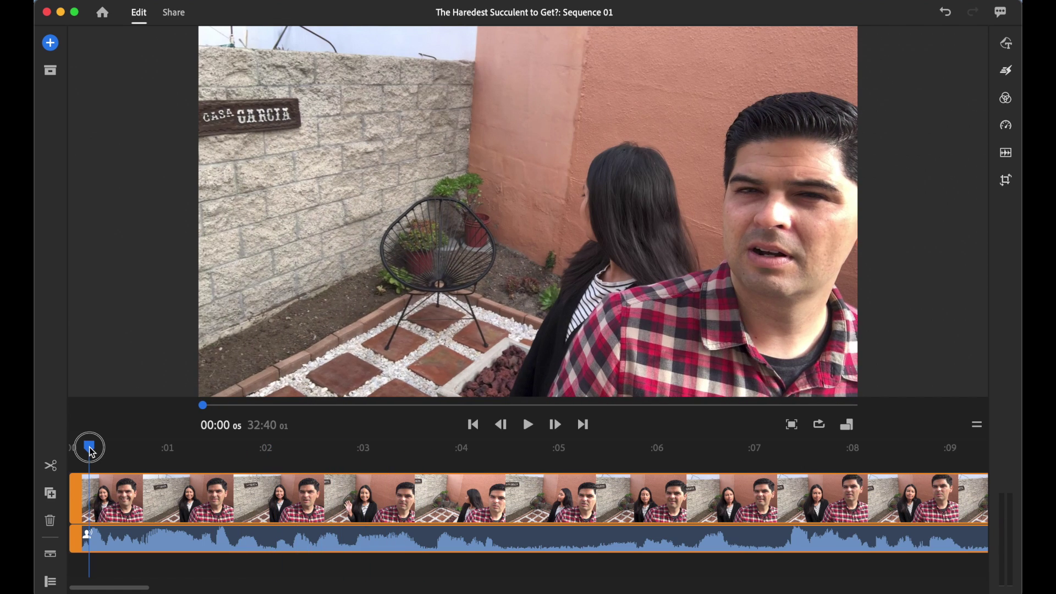
{"action": "left_click_drag", "start_coordinate": [92, 452], "coordinate": [58, 445]}
{"action": "key", "text": "space"}
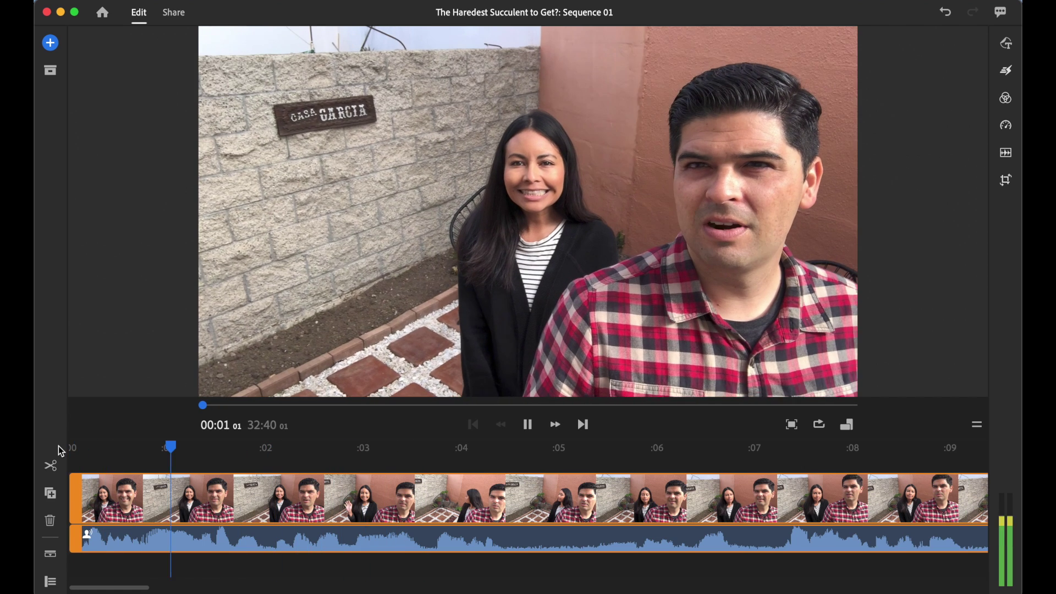
{"action": "key", "text": "space"}
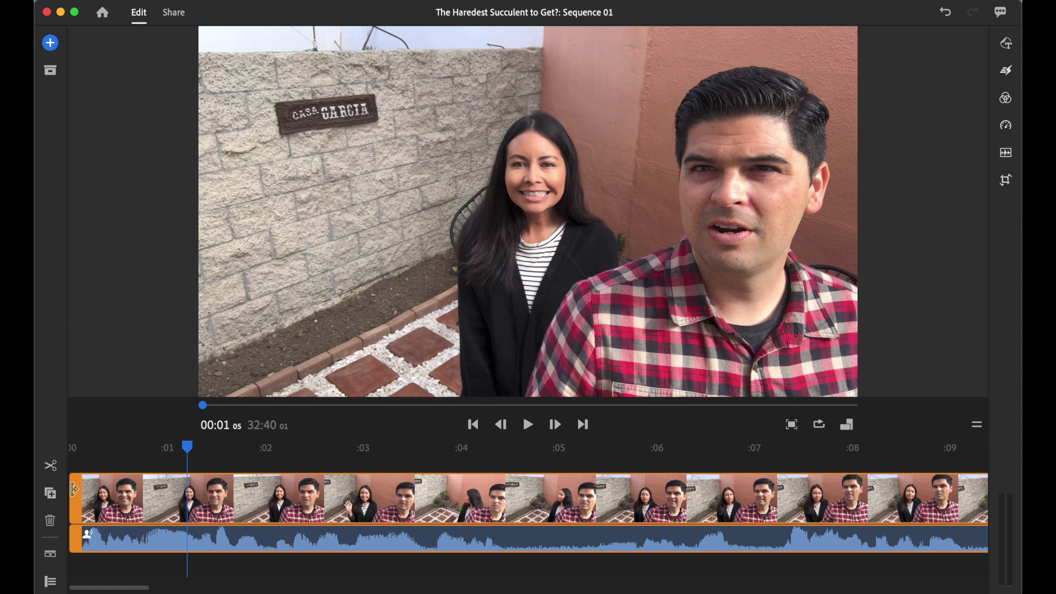
Extend the start of the opening clip and its audio by 4 frames, and place the playhead at 00:00 03
{"action": "left_click_drag", "start_coordinate": [74, 489], "coordinate": [98, 490]}
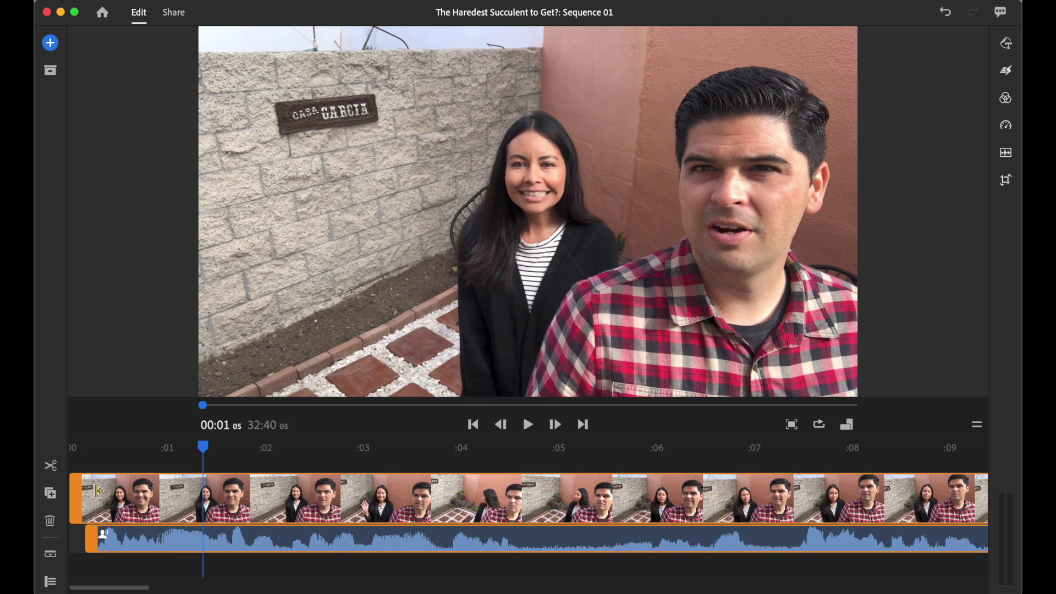
{"action": "left_click_drag", "start_coordinate": [94, 538], "coordinate": [80, 539]}
{"action": "left_click", "coordinate": [71, 447]}
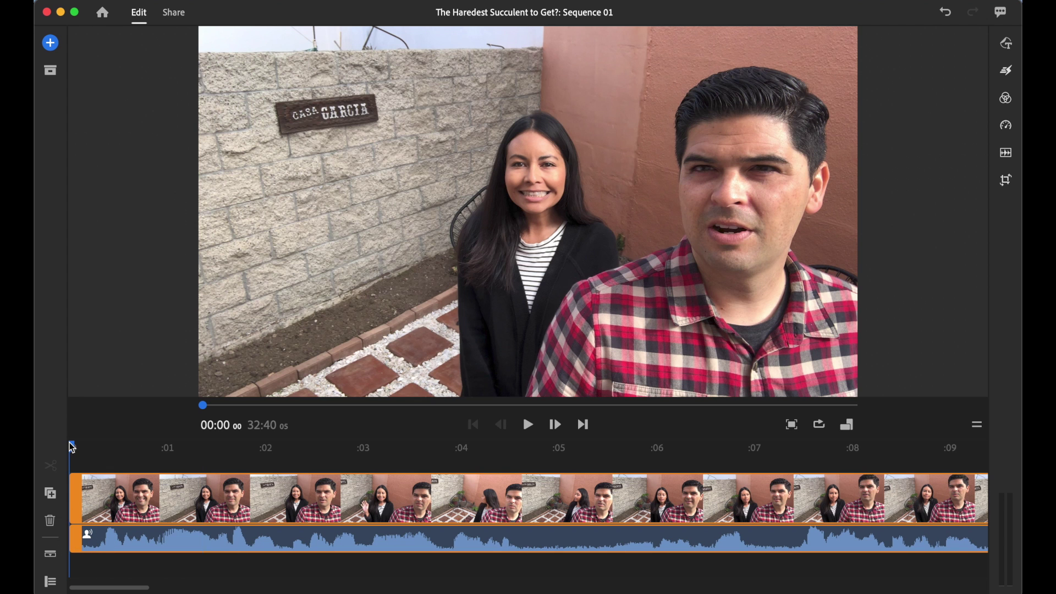
{"action": "left_click_drag", "start_coordinate": [71, 447], "coordinate": [80, 446]}
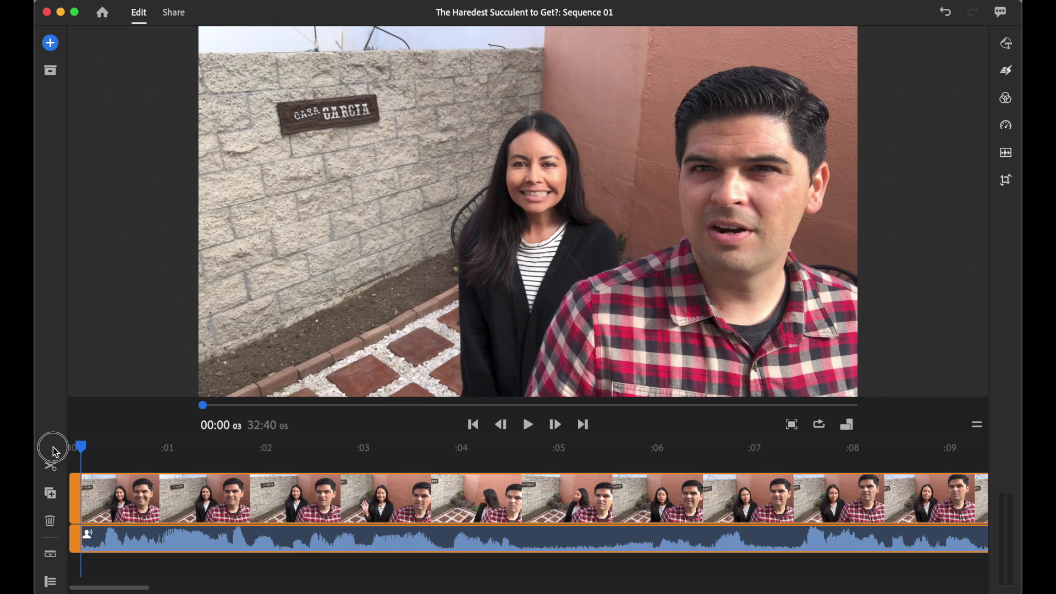
Collapse the audio waveform and play the opening clip through, stopping near its end at 01:05 09
{"action": "left_click", "coordinate": [49, 556]}
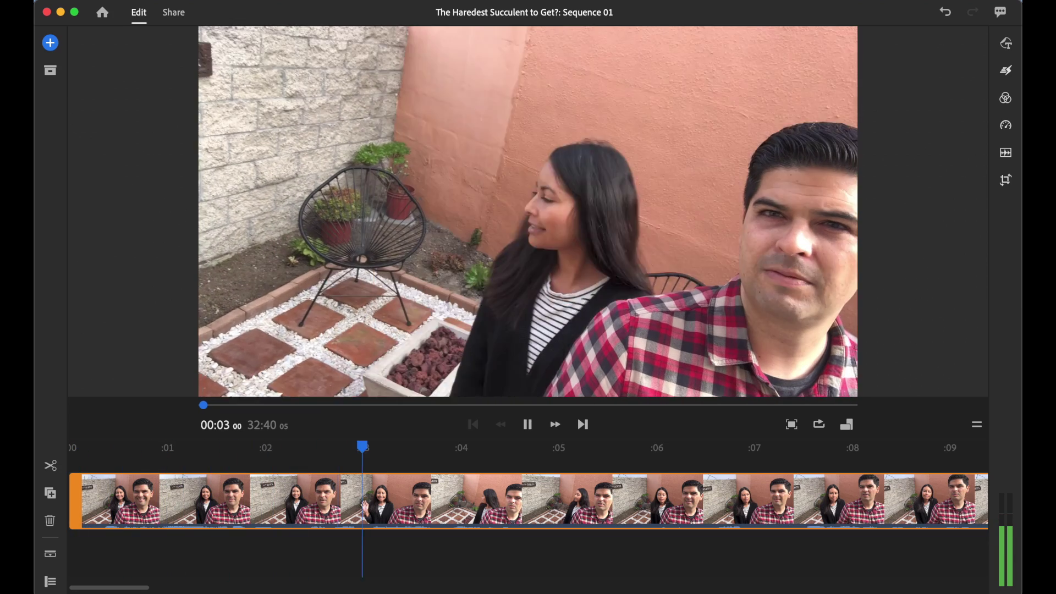
{"action": "key", "text": "minus"}
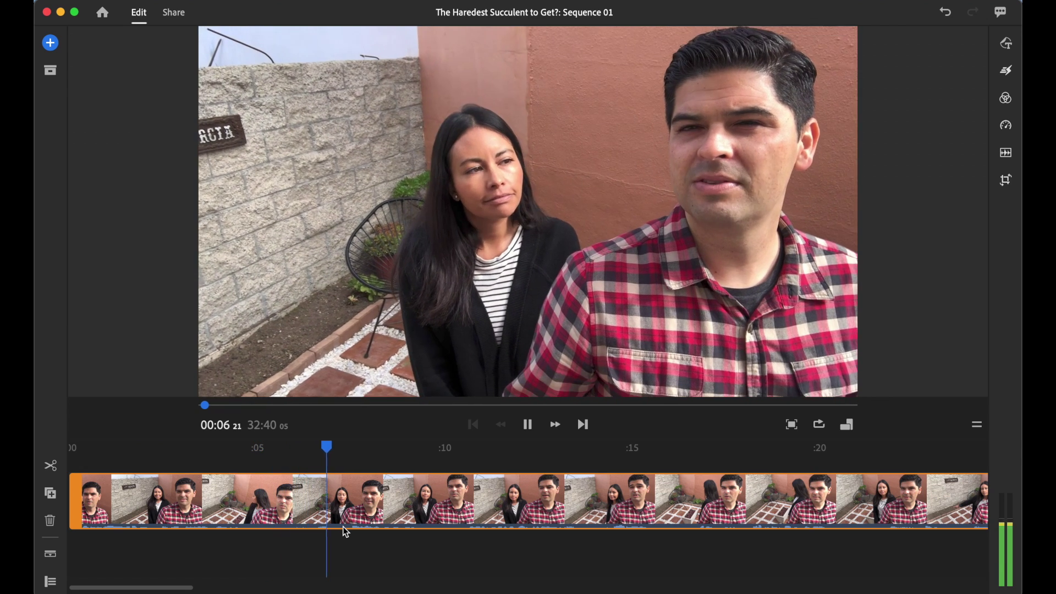
{"action": "key", "text": "minus"}
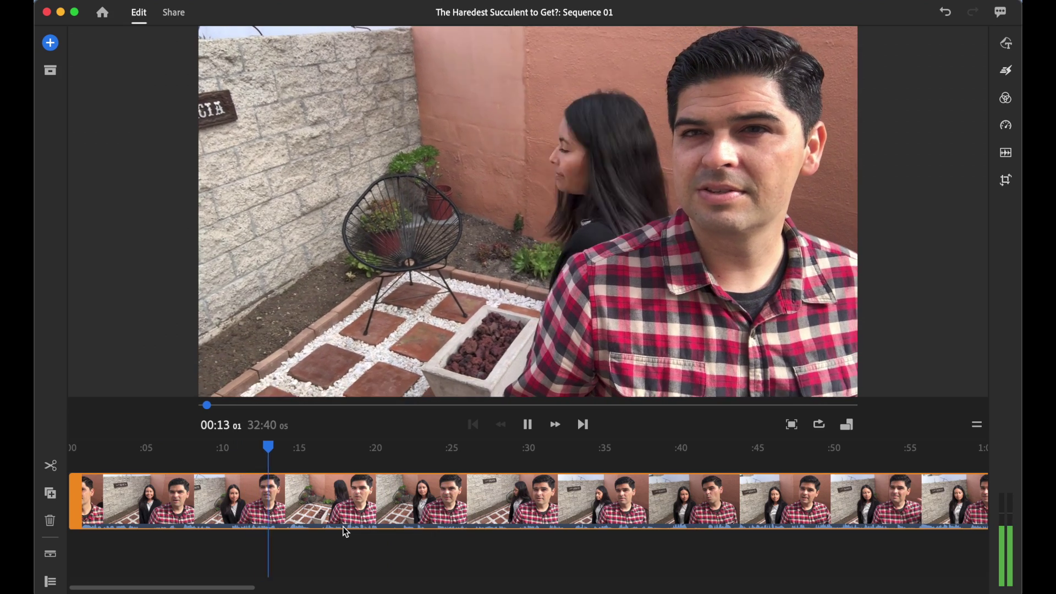
{"action": "key", "text": "minus"}
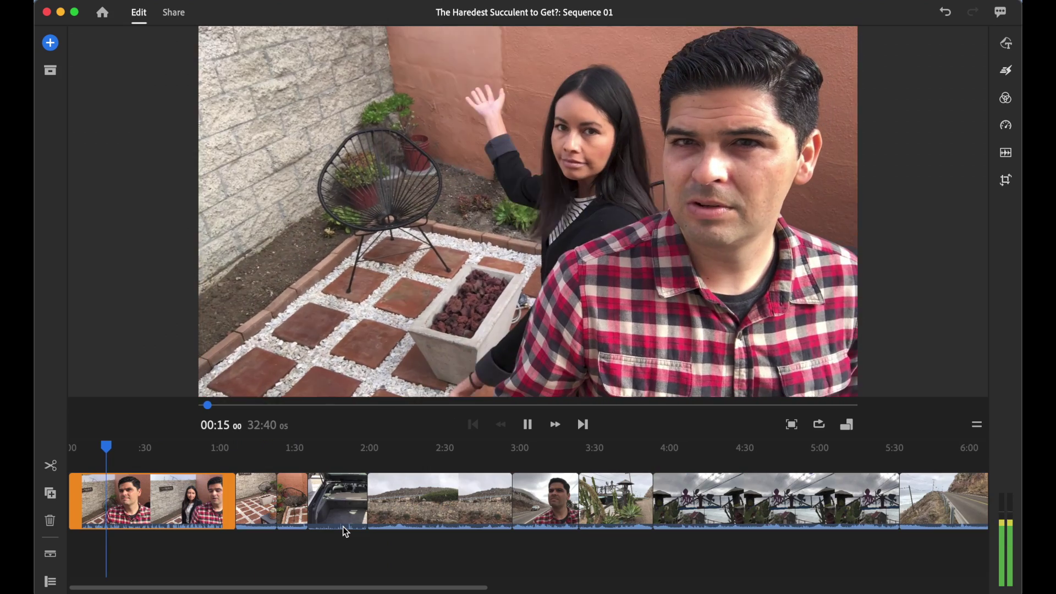
{"action": "key", "text": "equal"}
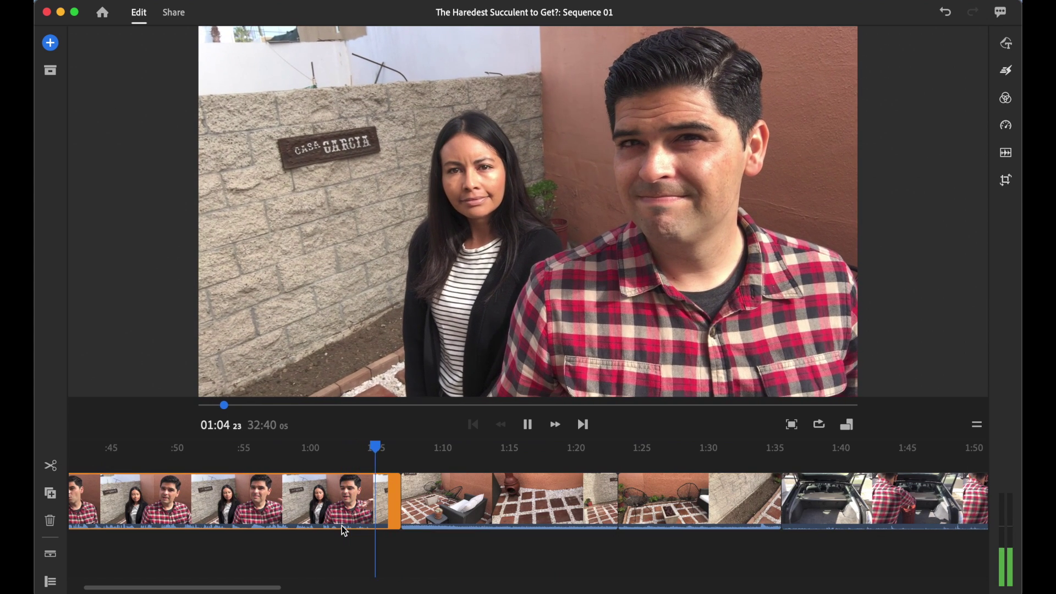
{"action": "key", "text": "space"}
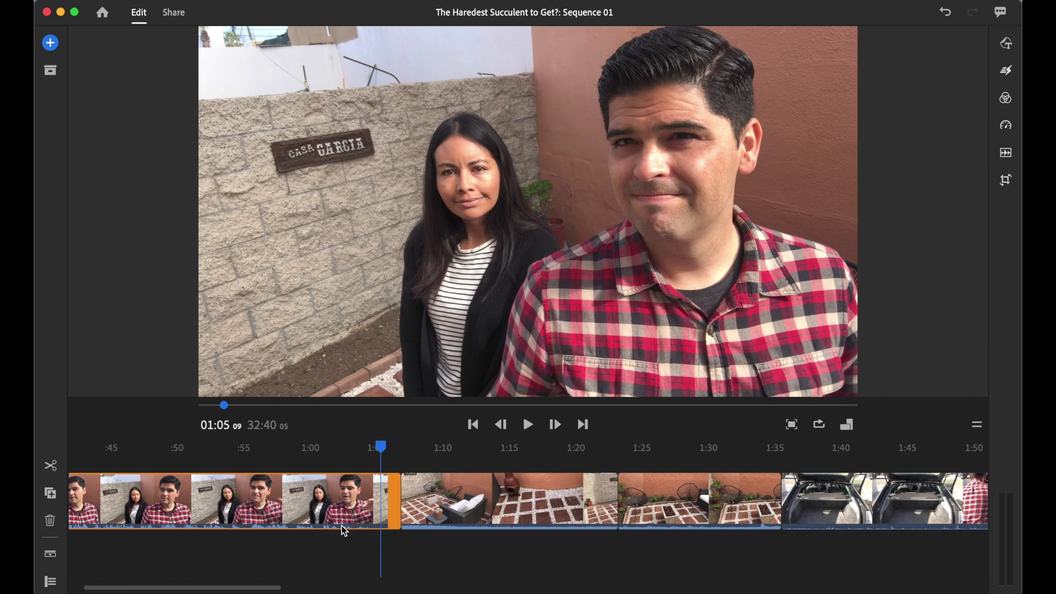
Split the opening clip at 01:05 05 and select its short trailing segment
{"action": "key", "text": "Left"}
{"action": "key", "text": "Left"}
{"action": "key", "text": "Left"}
{"action": "key", "text": "Left"}
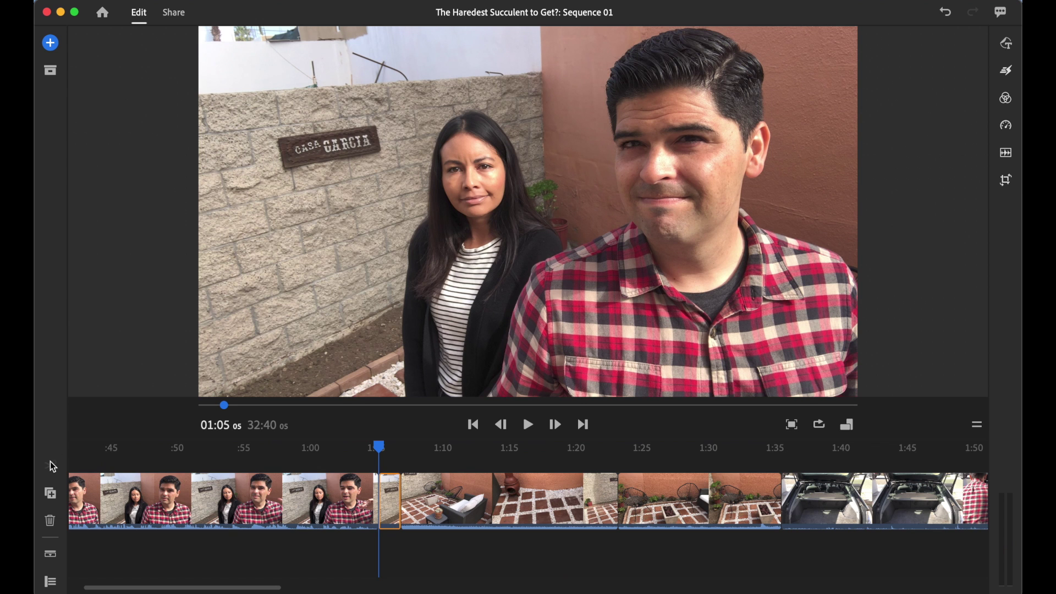
{"action": "left_click", "coordinate": [390, 503]}
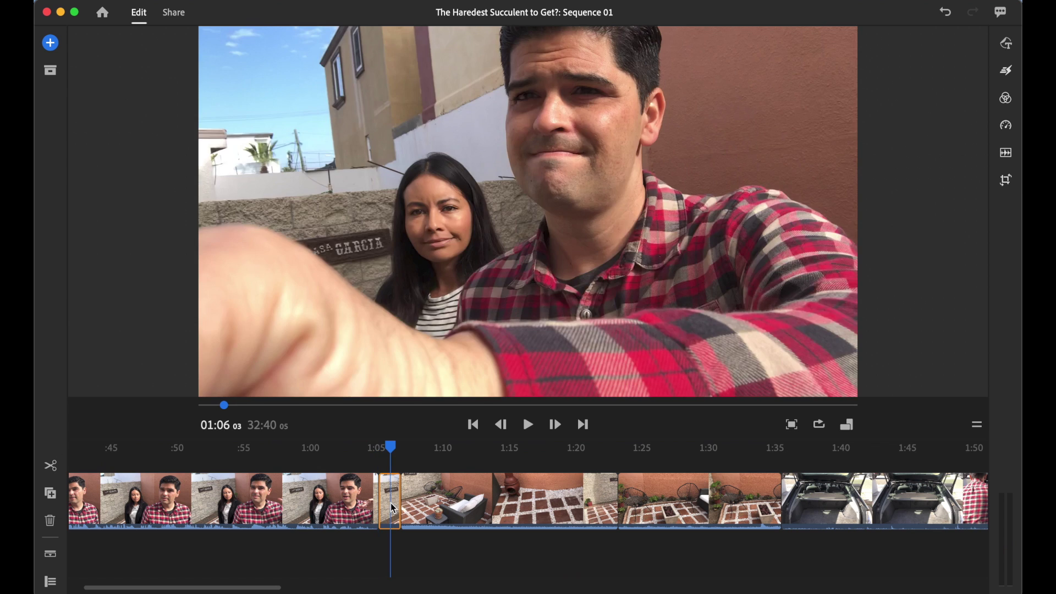